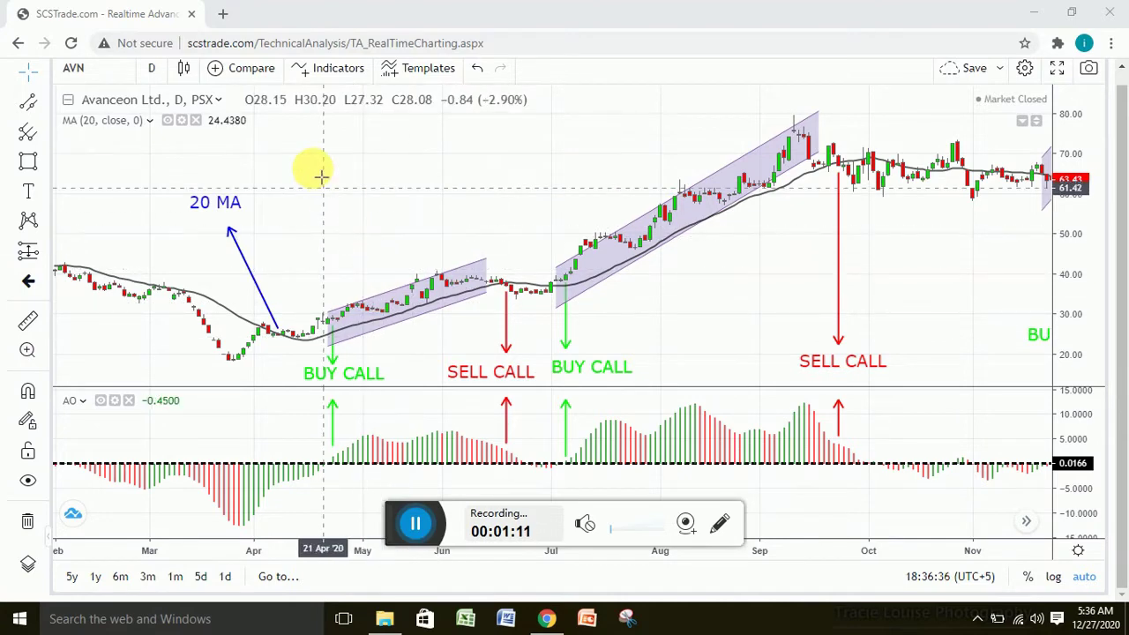
- Search the indicator list for "MA" and "O" to locate the Moving Average and Awesome Oscillator, adding neither
{"action": "left_click", "coordinate": [329, 82]}
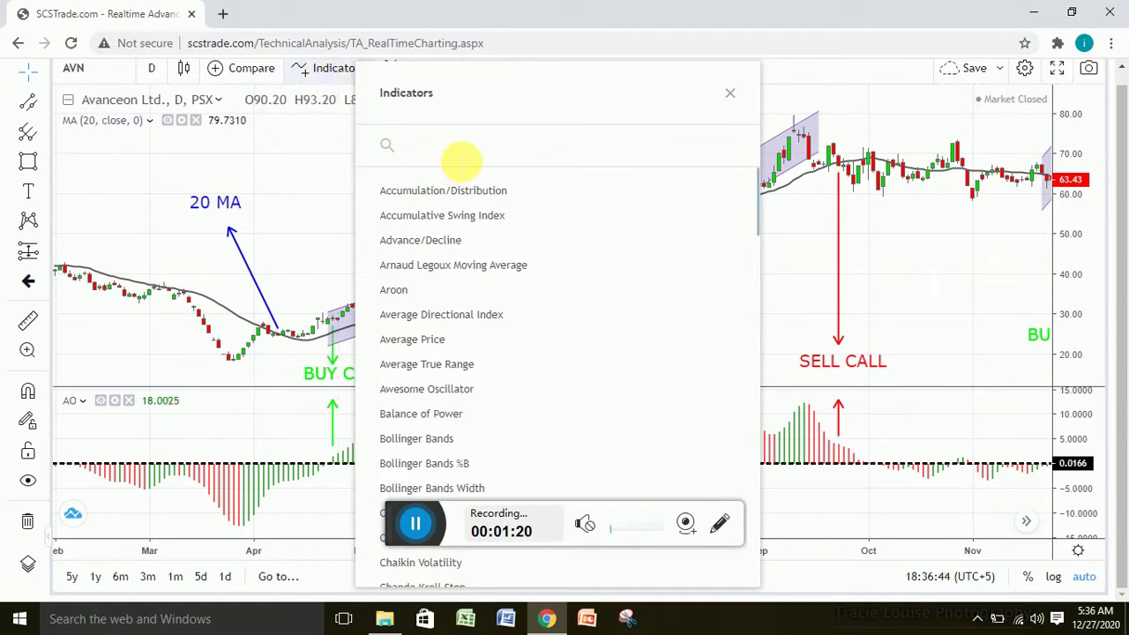
{"action": "type", "text": "MA"}
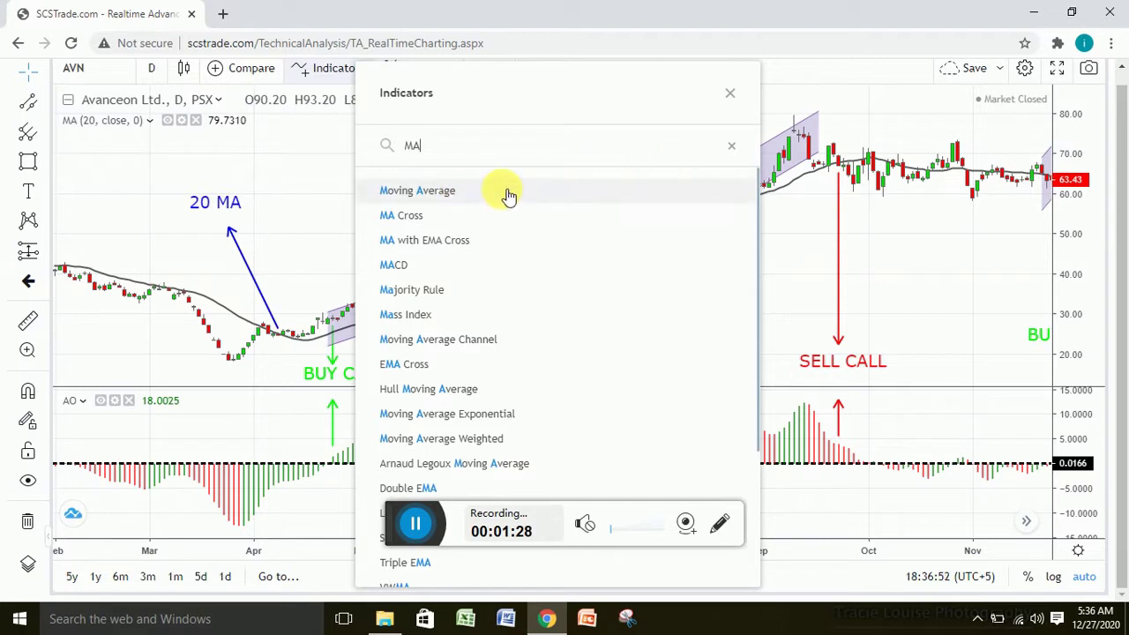
{"action": "left_click", "coordinate": [733, 146]}
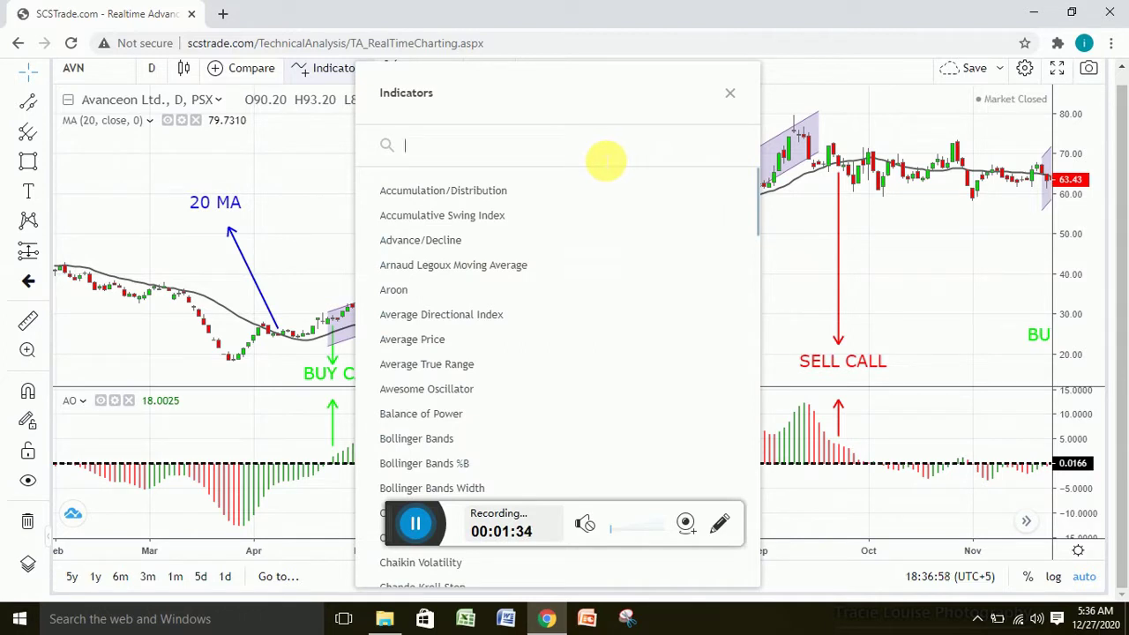
{"action": "type", "text": "o"}
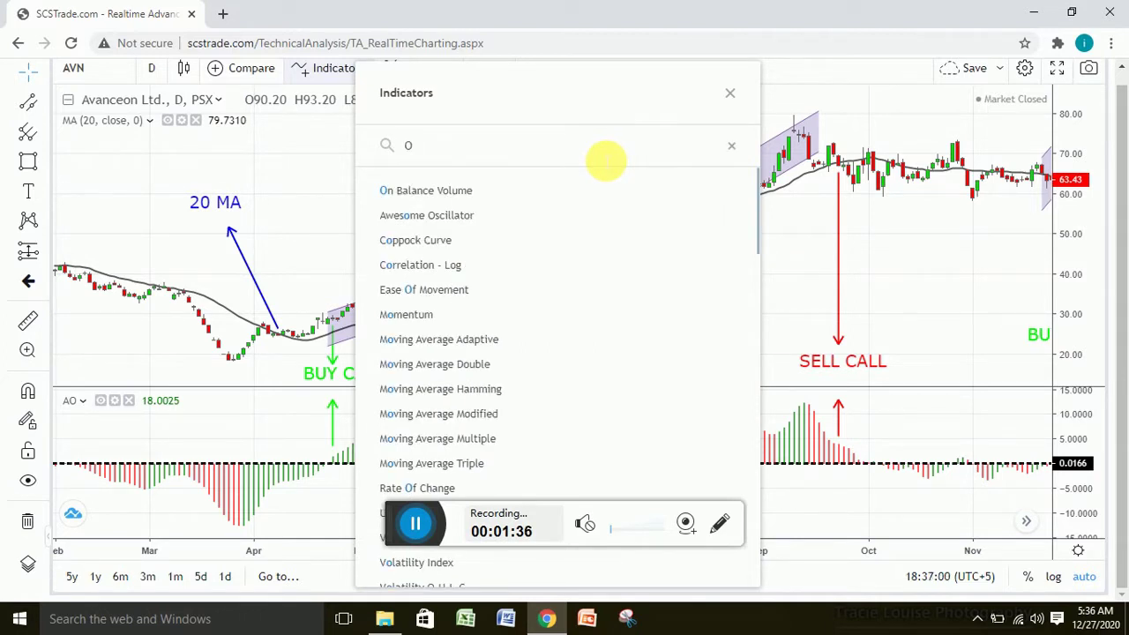
{"action": "type", "text": "A"}
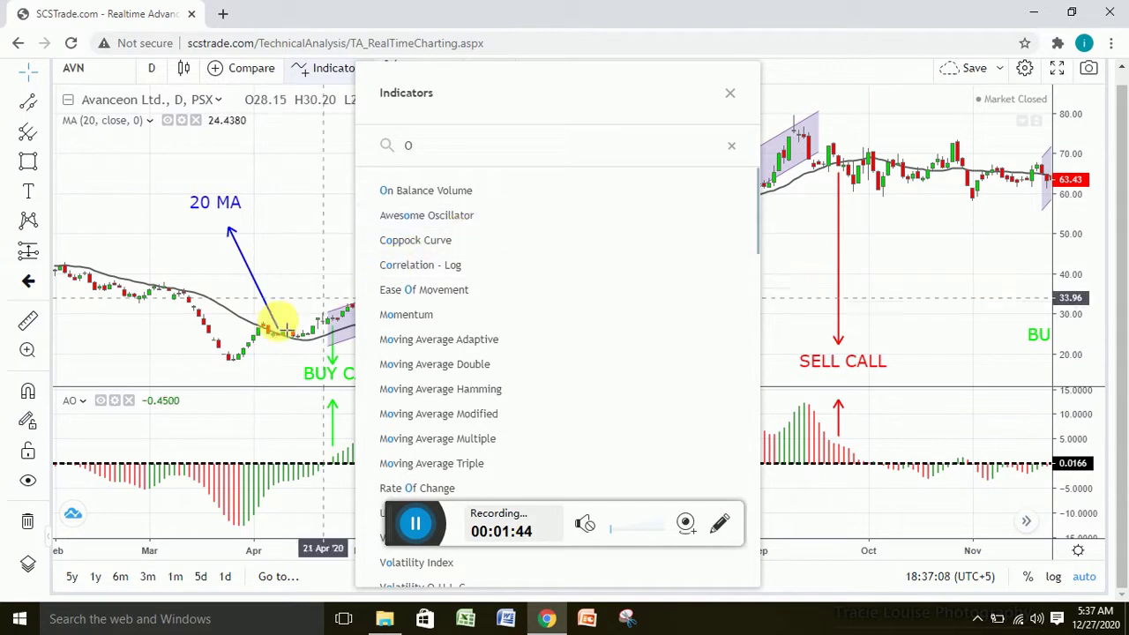
{"action": "left_click", "coordinate": [731, 93]}
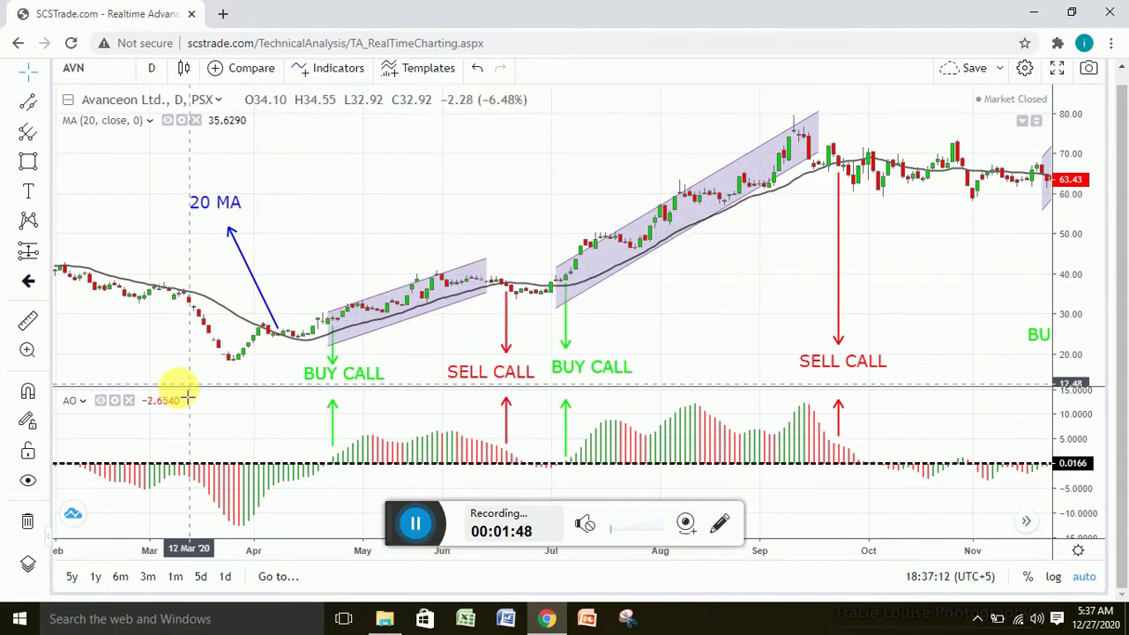
- Review the Awesome Oscillator's plot colours in its style settings
{"action": "left_click", "coordinate": [120, 406]}
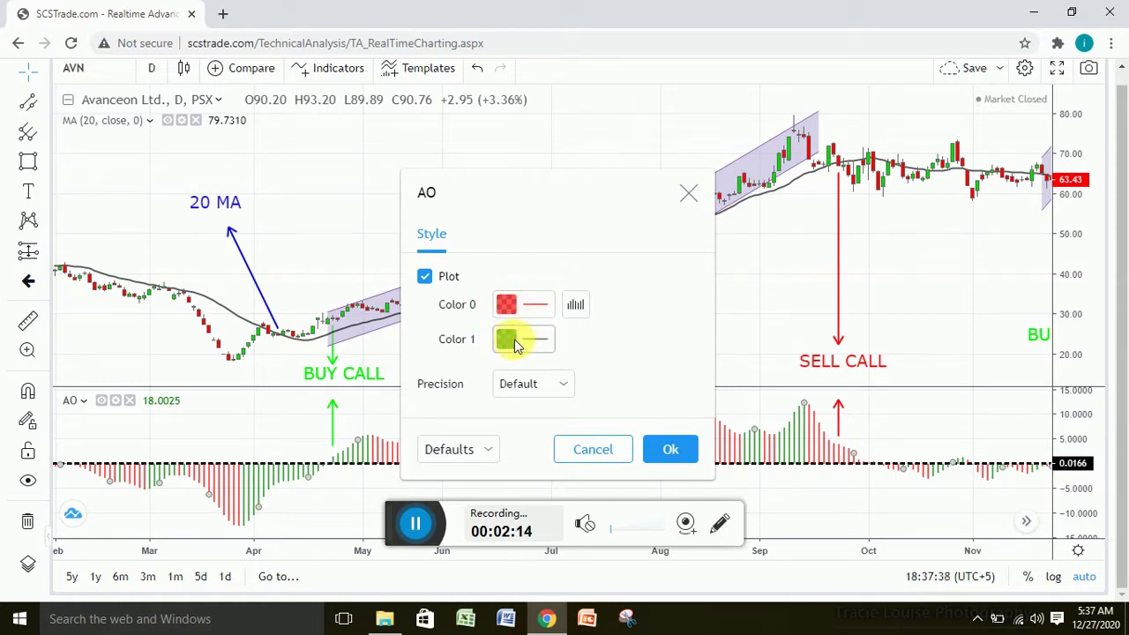
{"action": "left_click", "coordinate": [668, 451]}
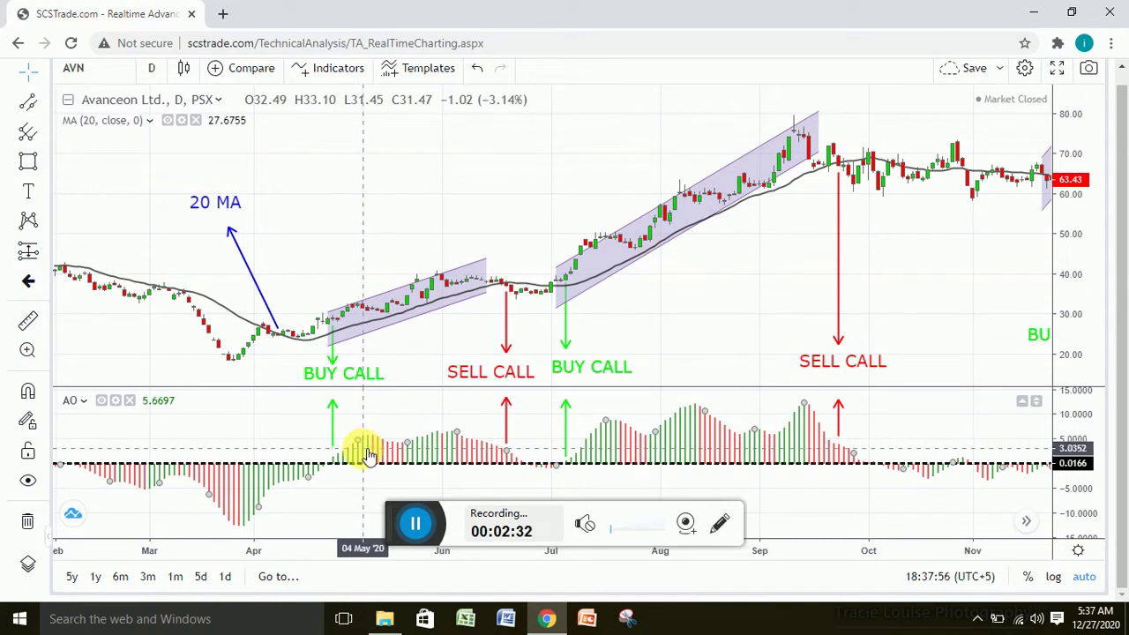
- Review the moving average's length in its inputs and its plot colour and thickness in its style settings
{"action": "left_click", "coordinate": [184, 122]}
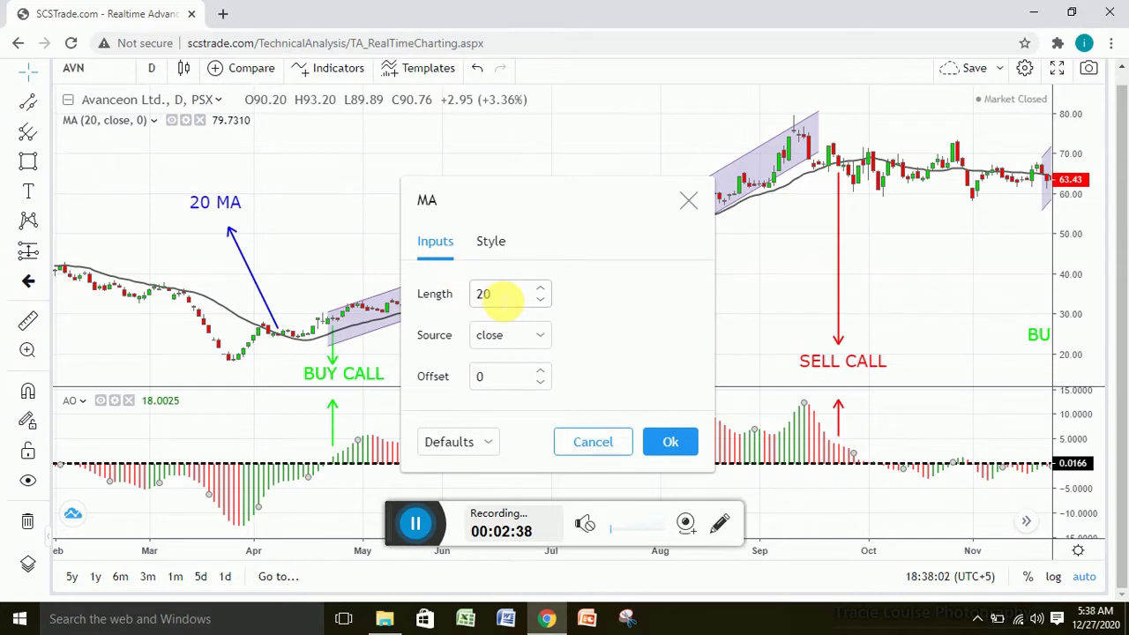
{"action": "left_click", "coordinate": [508, 298]}
{"action": "double_click", "coordinate": [508, 298]}
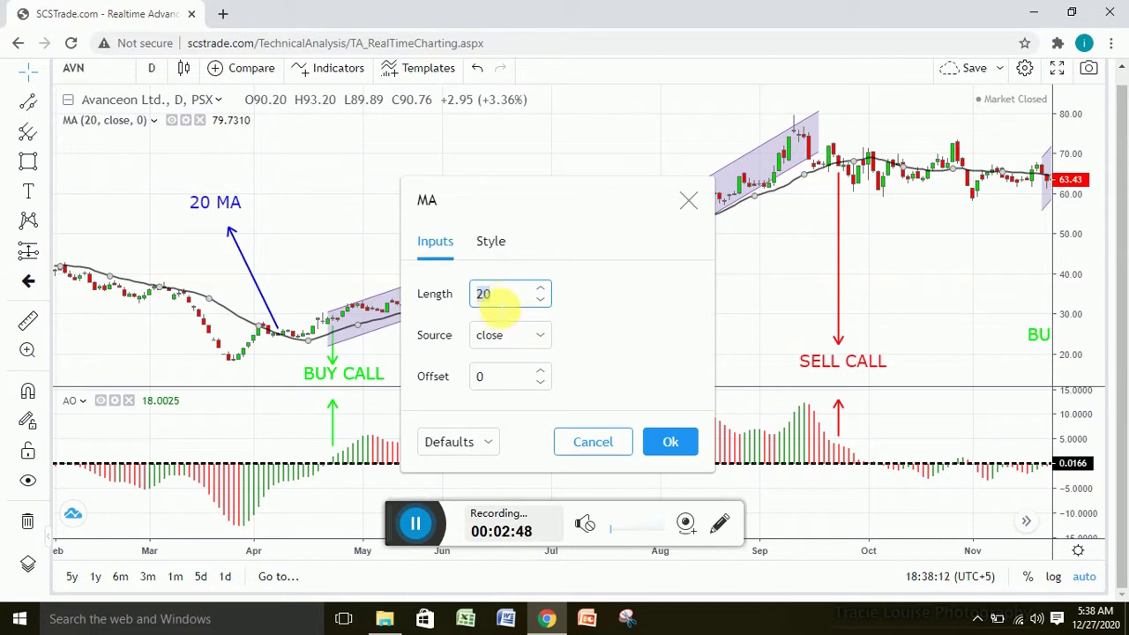
{"action": "left_click", "coordinate": [492, 244]}
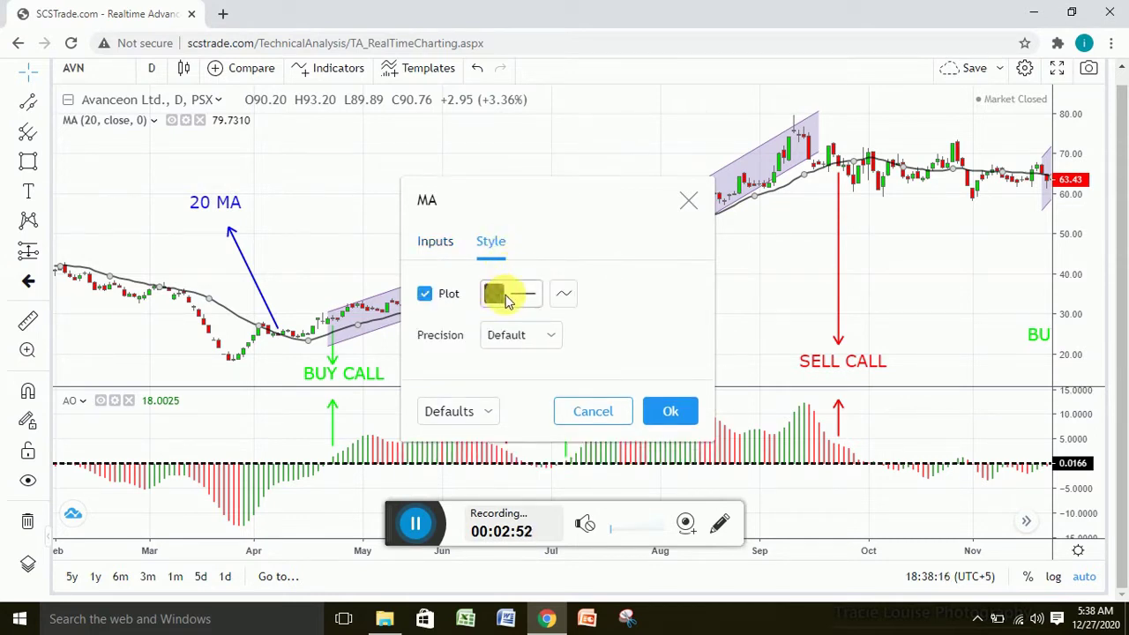
{"action": "left_click", "coordinate": [507, 298]}
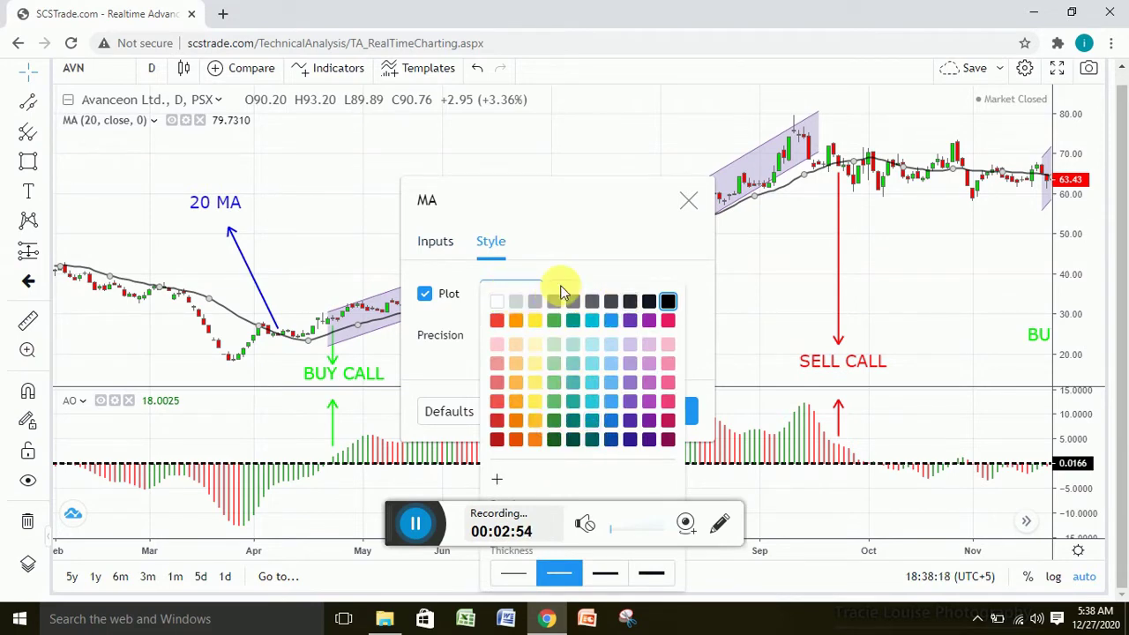
{"action": "left_click", "coordinate": [567, 228]}
{"action": "left_click", "coordinate": [661, 409]}
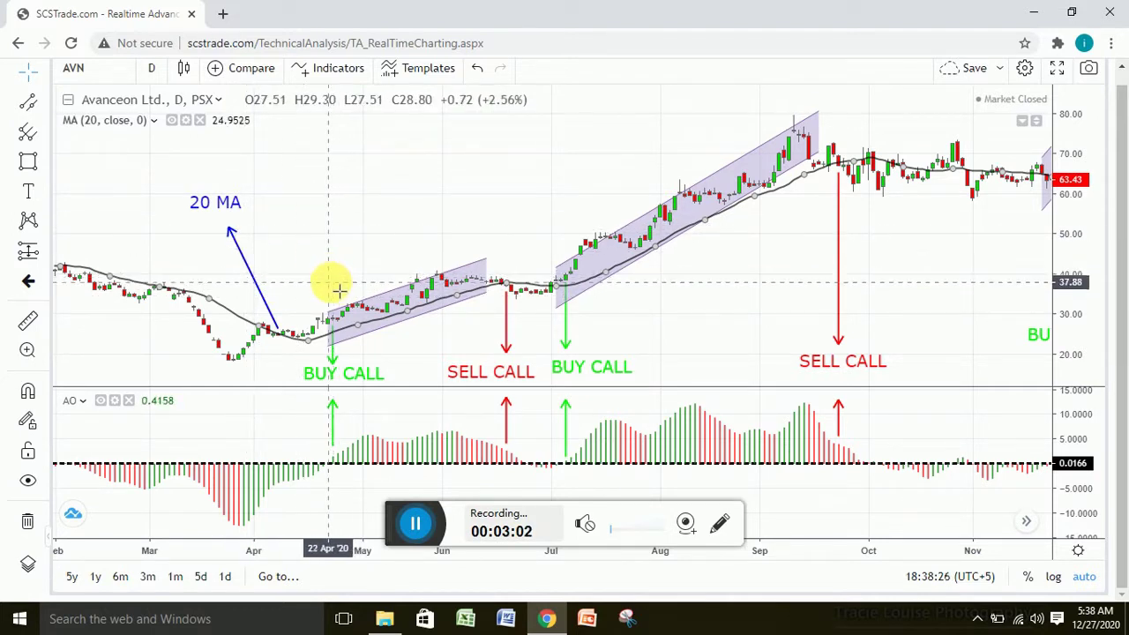
- Examine the price channels from April to September 2020 against the 20-period moving average and the Awesome Oscillator
{"action": "left_click", "coordinate": [340, 332]}
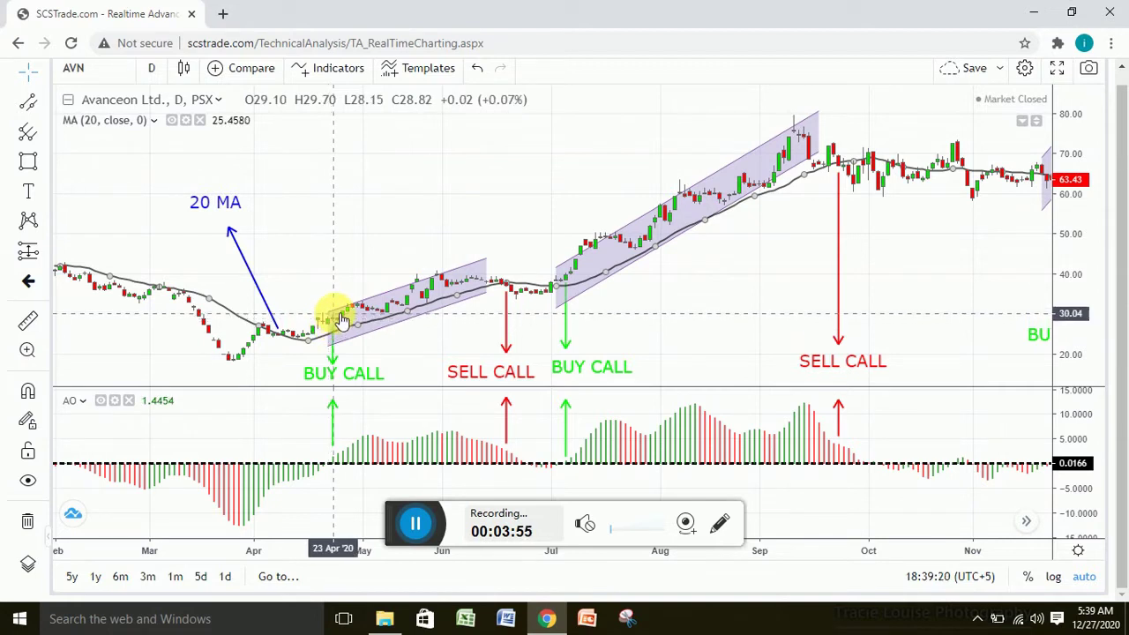
{"action": "left_click", "coordinate": [340, 315]}
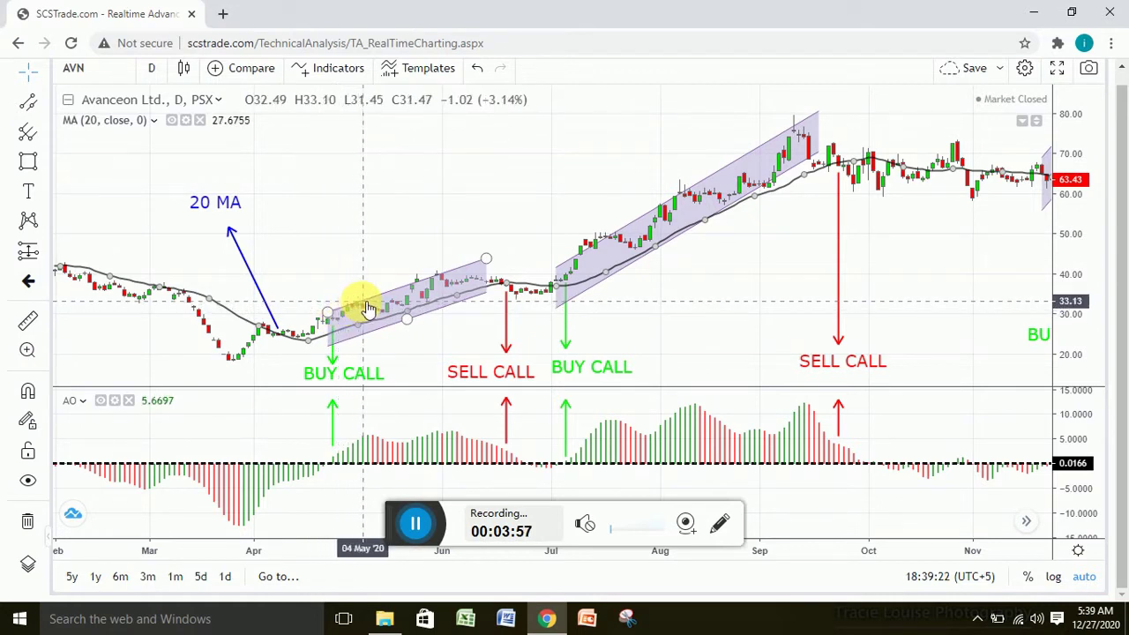
{"action": "left_click", "coordinate": [382, 315]}
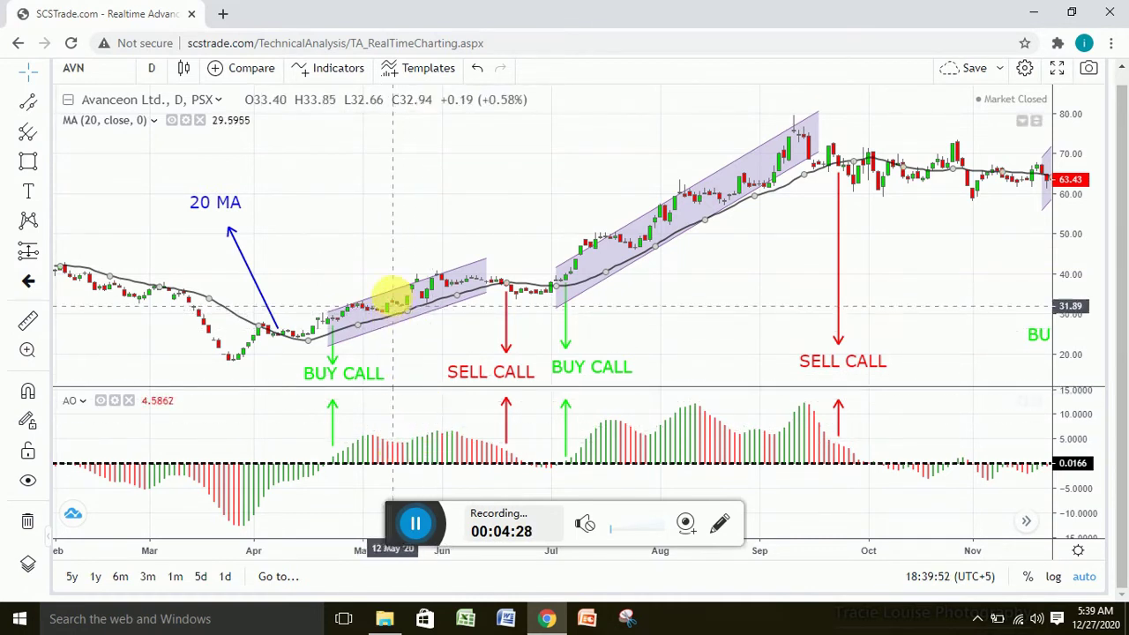
{"action": "left_click", "coordinate": [420, 290]}
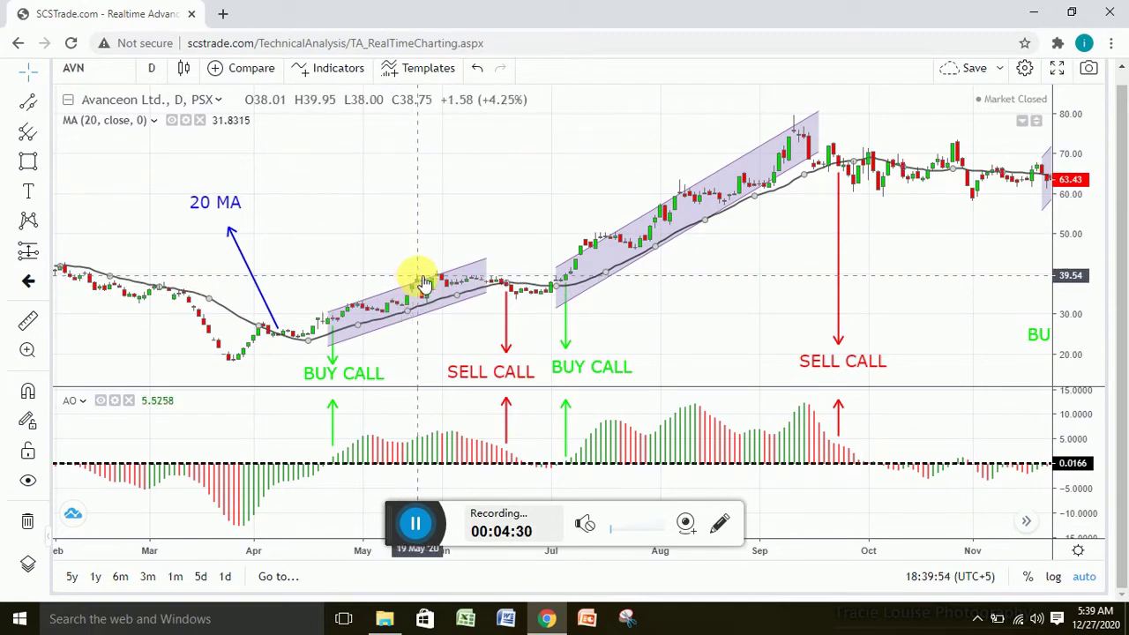
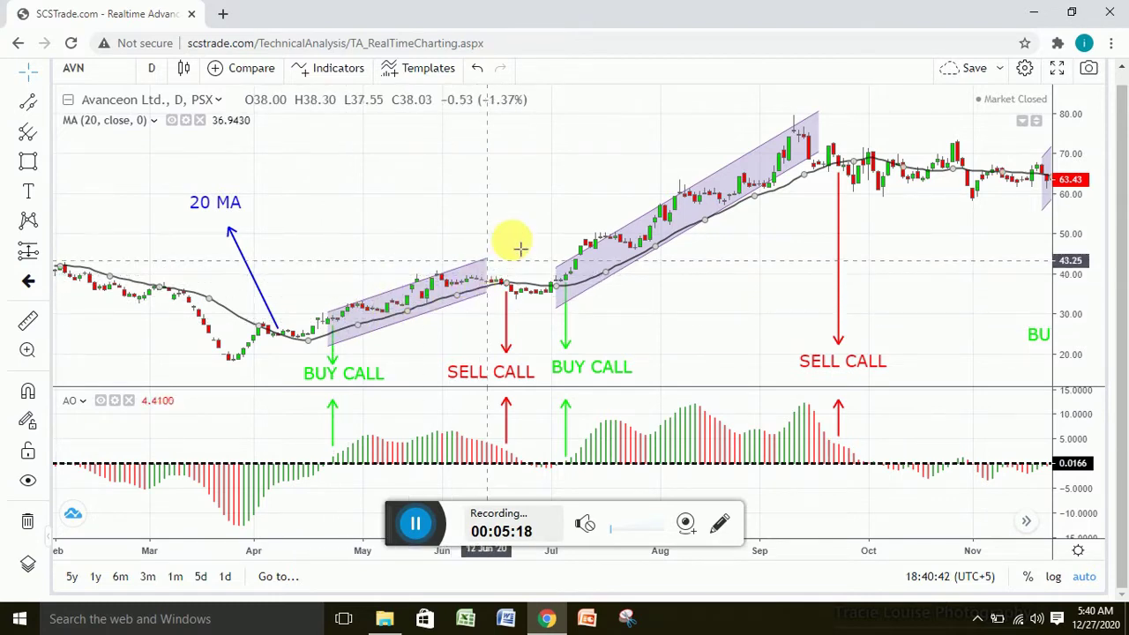
{"action": "left_click_drag", "start_coordinate": [515, 244], "coordinate": [335, 227]}
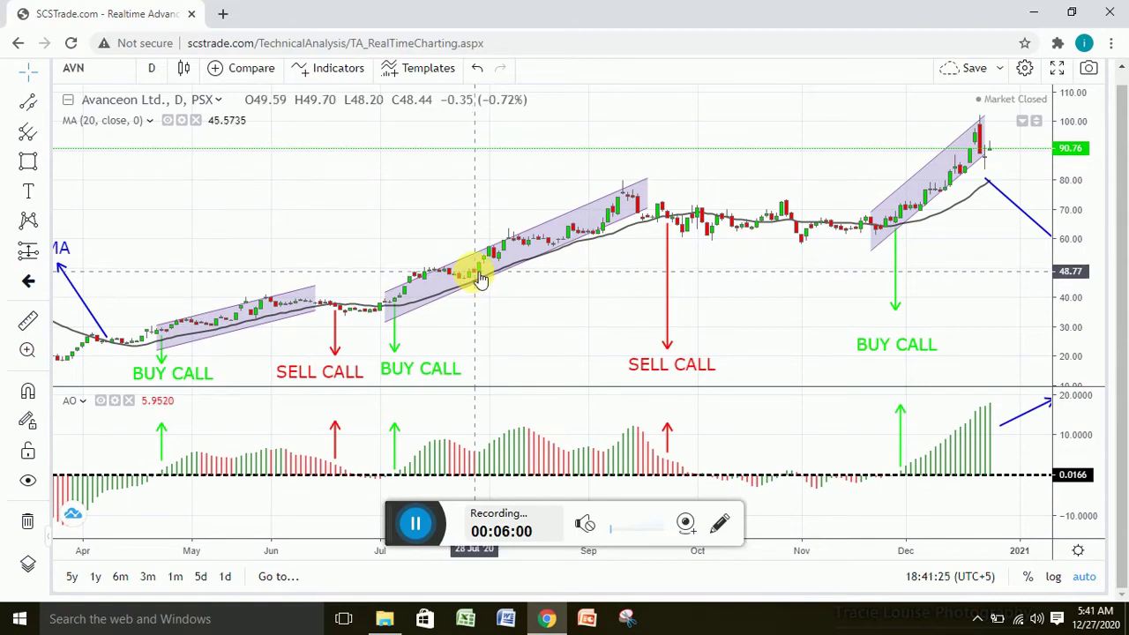
{"action": "left_click", "coordinate": [507, 249]}
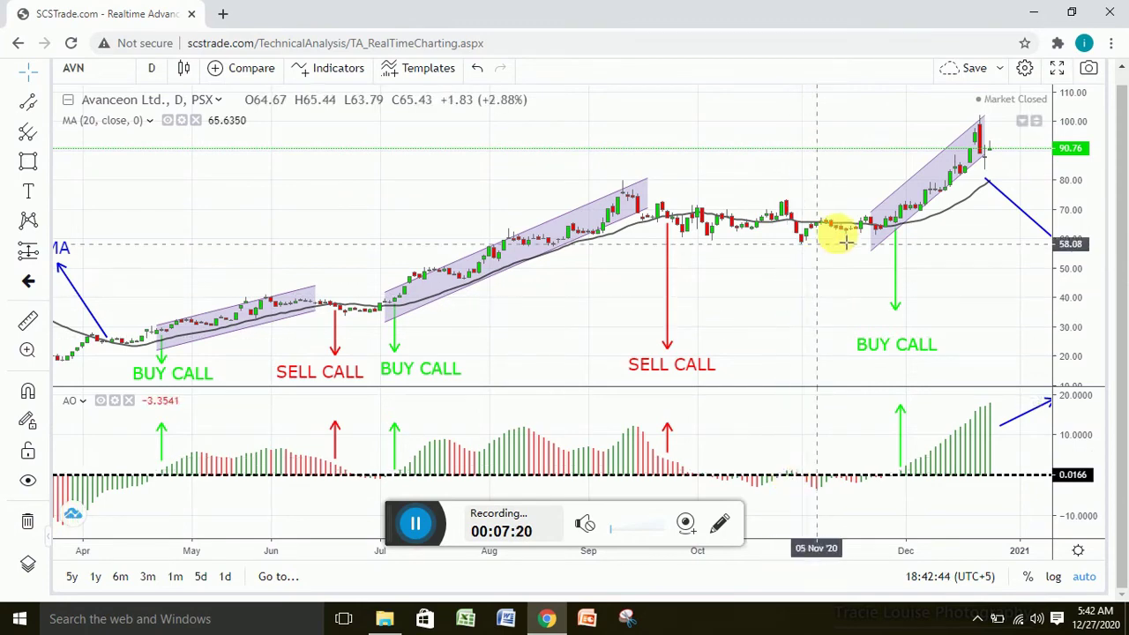
- Draw a black downward arrow beside the latest candles, from about 86.34 on 28 Dec '20 to 74.72 on 08 Jan '21
{"action": "left_click_drag", "start_coordinate": [832, 235], "coordinate": [721, 187]}
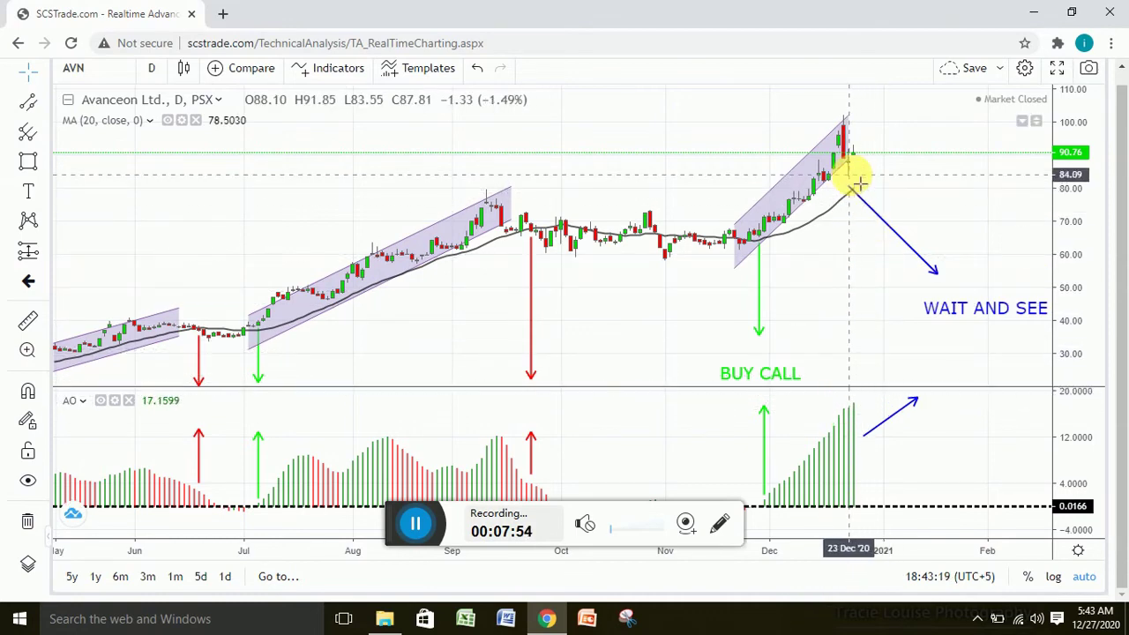
{"action": "left_click_drag", "start_coordinate": [870, 182], "coordinate": [813, 179]}
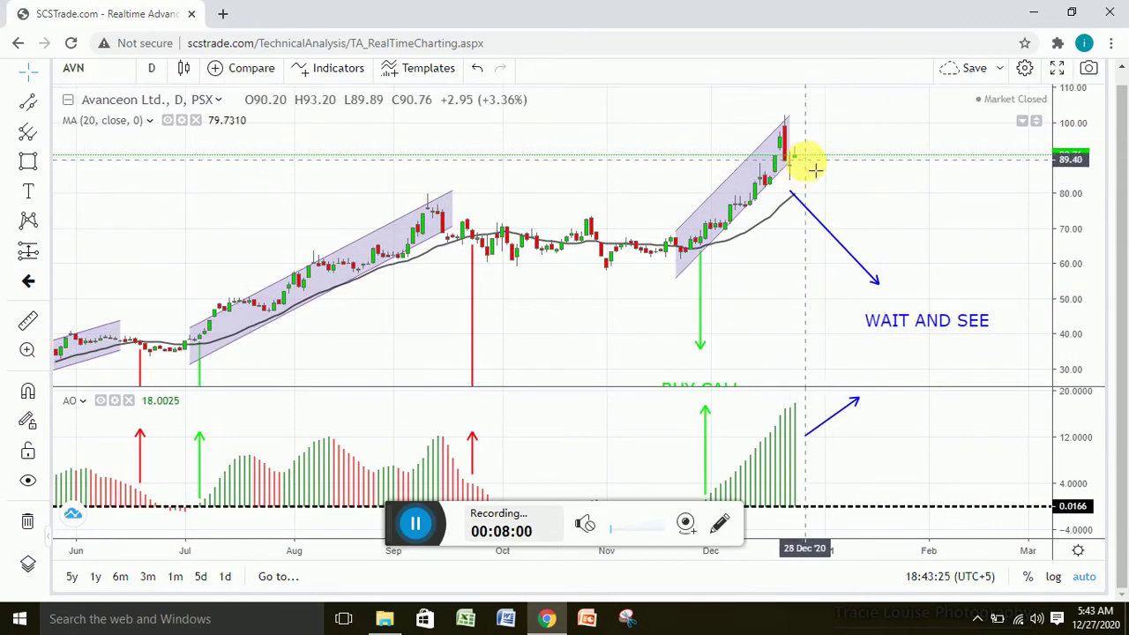
{"action": "left_click", "coordinate": [44, 102]}
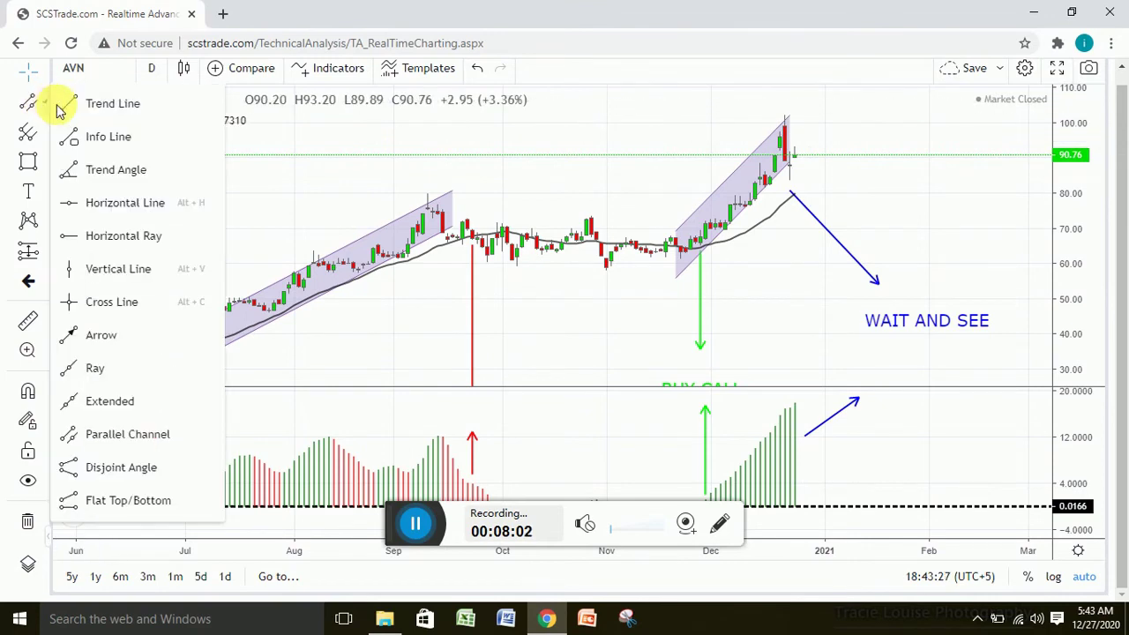
{"action": "left_click", "coordinate": [124, 334]}
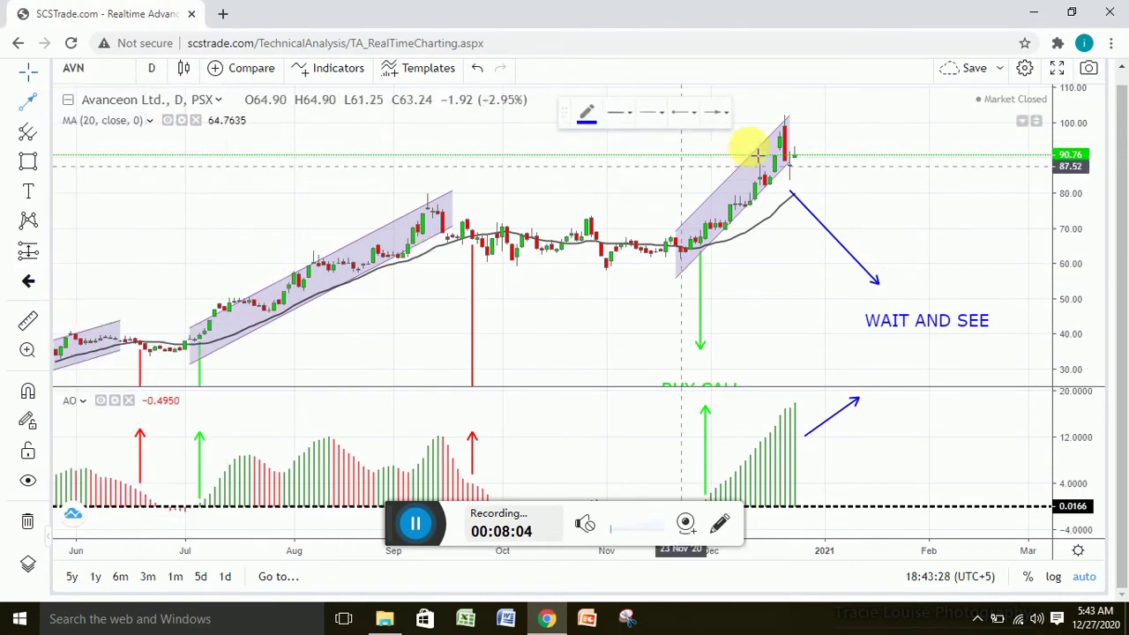
{"action": "mouse_move", "coordinate": [810, 170]}
{"action": "left_mouse_down"}
{"action": "mouse_move", "coordinate": [862, 232]}
{"action": "mouse_move", "coordinate": [731, 116]}
{"action": "mouse_move", "coordinate": [650, 116]}
{"action": "mouse_move", "coordinate": [964, 250]}
{"action": "mouse_move", "coordinate": [854, 210]}
{"action": "left_mouse_up"}
{"action": "left_click", "coordinate": [604, 118]}
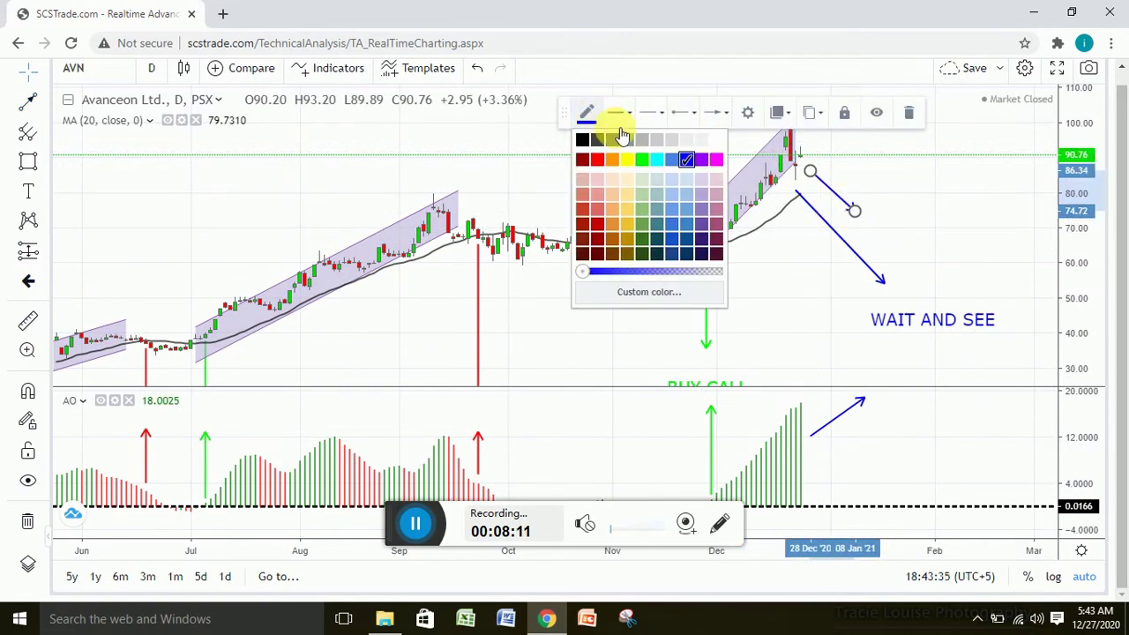
{"action": "left_click", "coordinate": [588, 138]}
{"action": "left_click", "coordinate": [874, 221]}
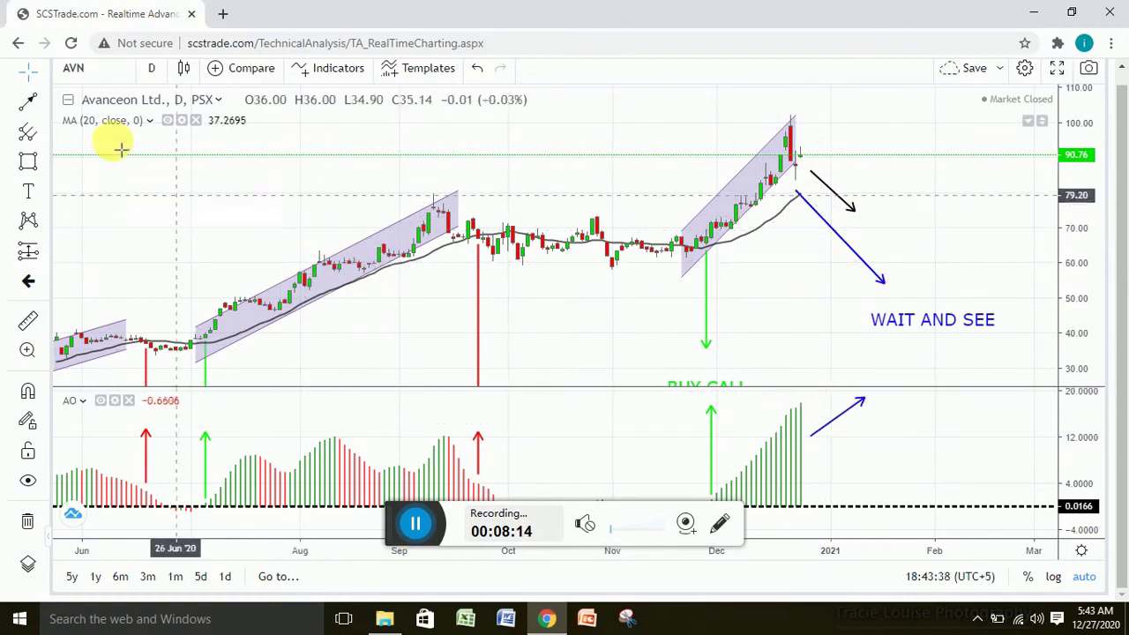
- Draw a short black upward arrow along the tops of the latest rising Awesome Oscillator bars
{"action": "left_click", "coordinate": [28, 100]}
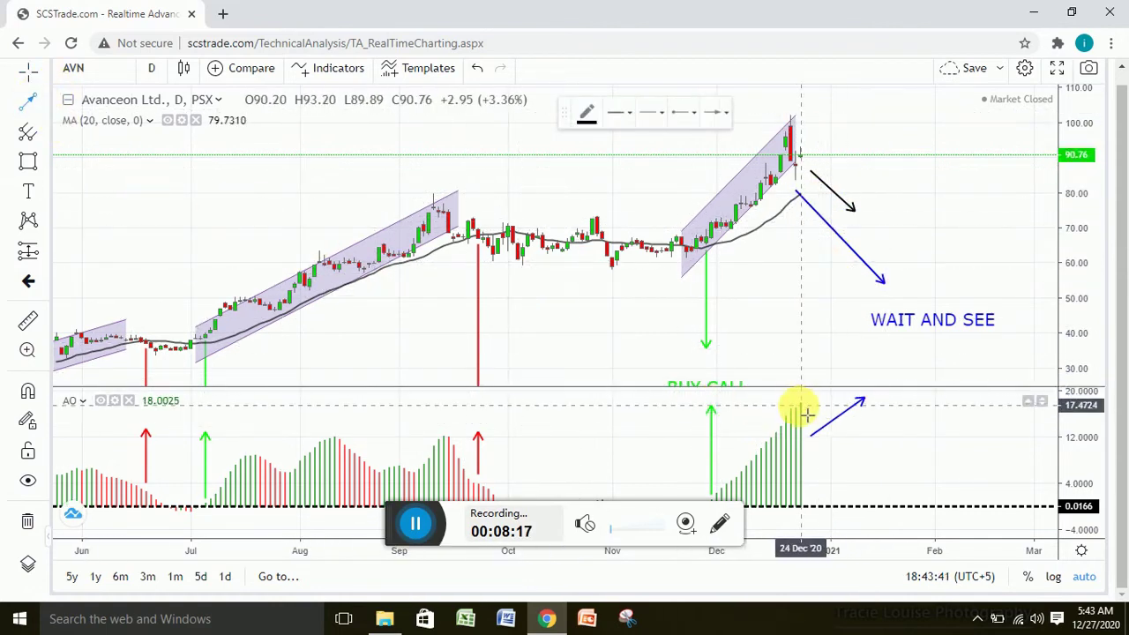
{"action": "mouse_move", "coordinate": [781, 410]}
{"action": "left_mouse_down"}
{"action": "mouse_move", "coordinate": [852, 379]}
{"action": "mouse_move", "coordinate": [812, 396]}
{"action": "left_mouse_up"}
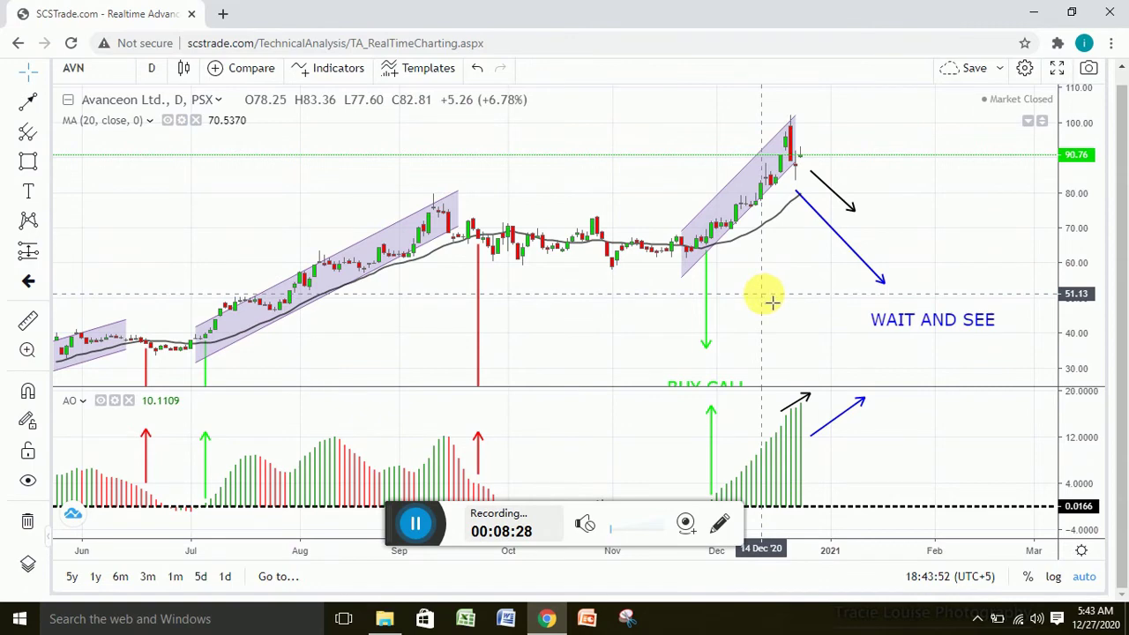
- Examine the earlier buy and sell calls against the Awesome Oscillator's zero-line crossings from April to July 2020
{"action": "left_click_drag", "start_coordinate": [772, 302], "coordinate": [1010, 231]}
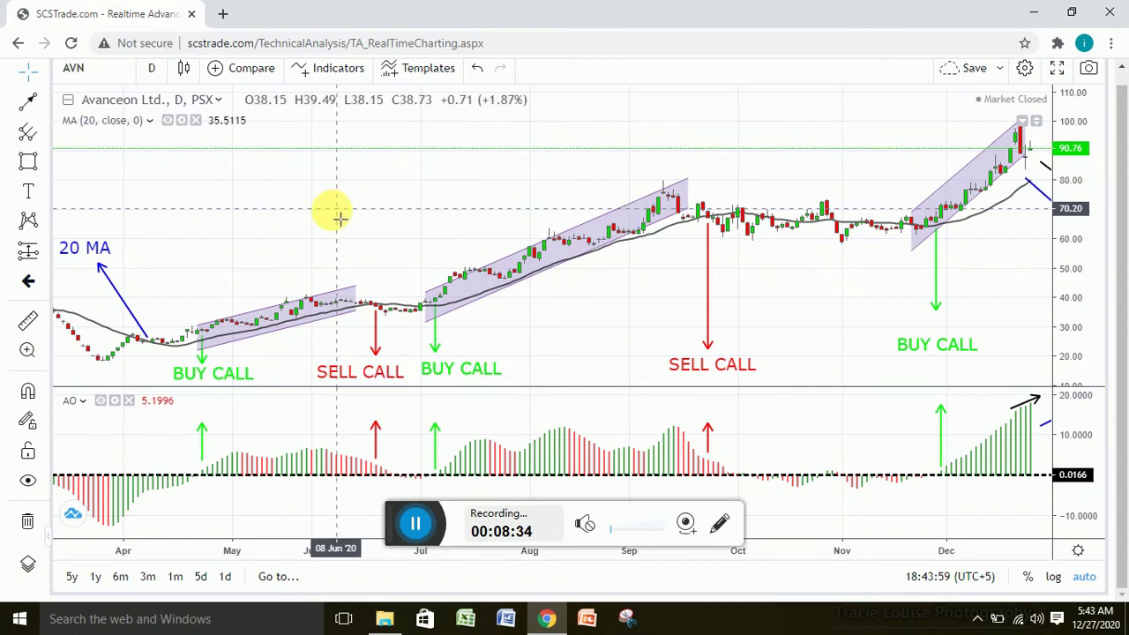
{"action": "left_click_drag", "start_coordinate": [285, 210], "coordinate": [328, 194]}
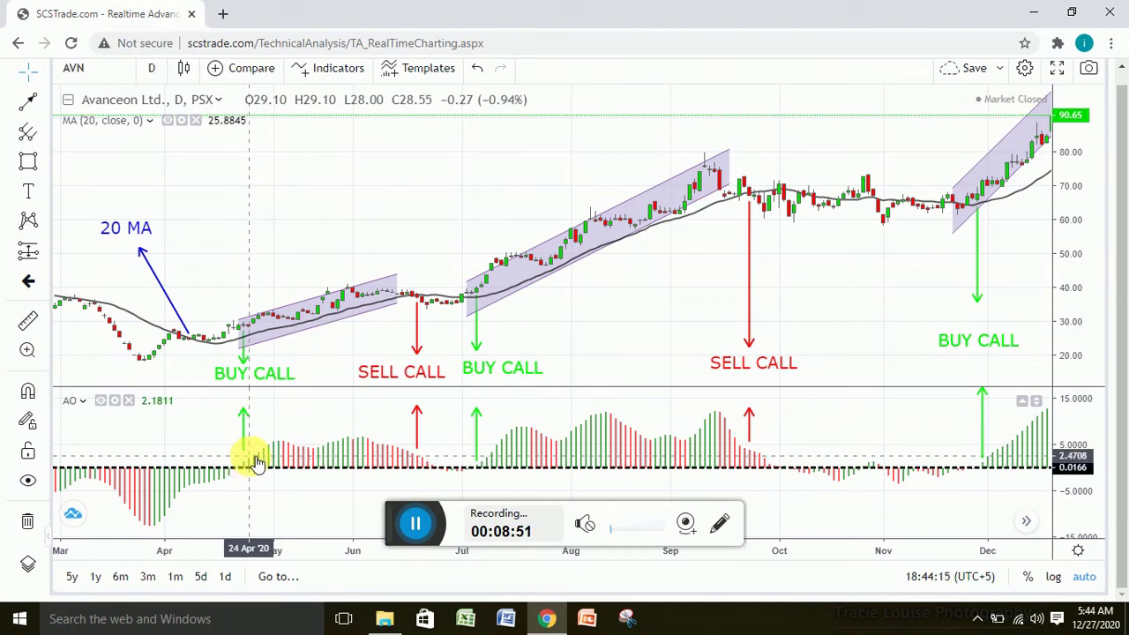
{"action": "left_click", "coordinate": [282, 318]}
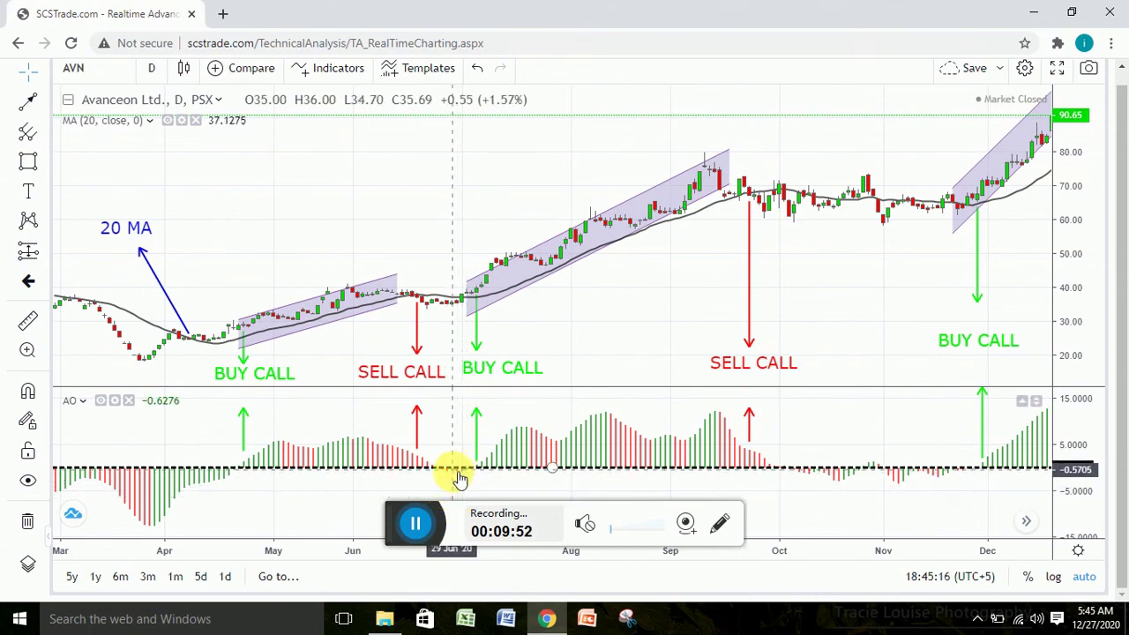
{"action": "left_click", "coordinate": [415, 524]}
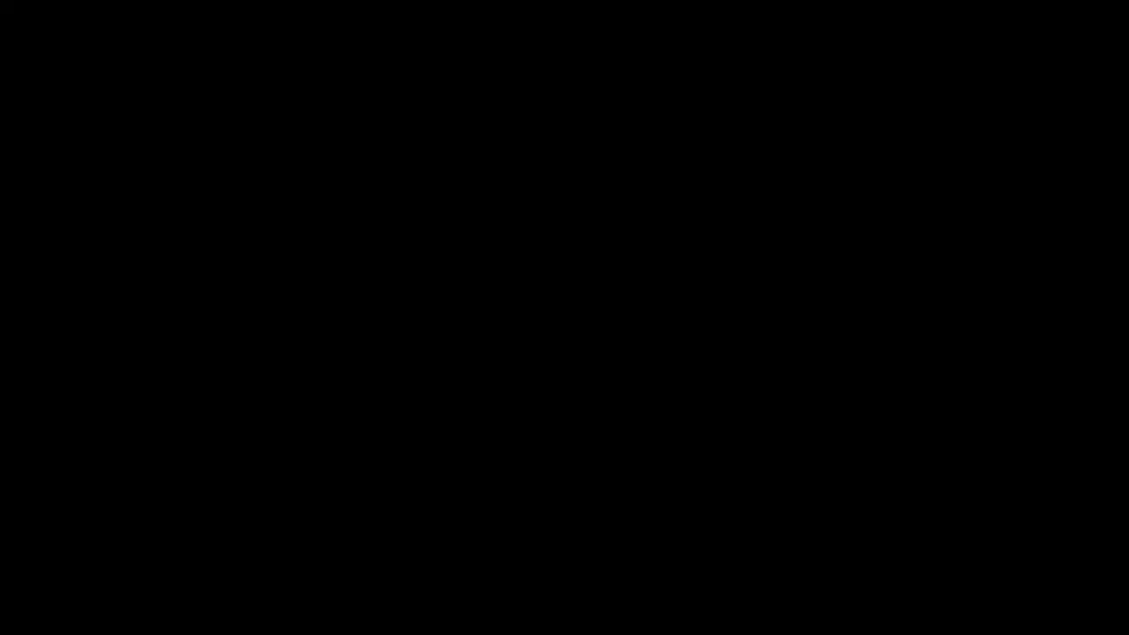